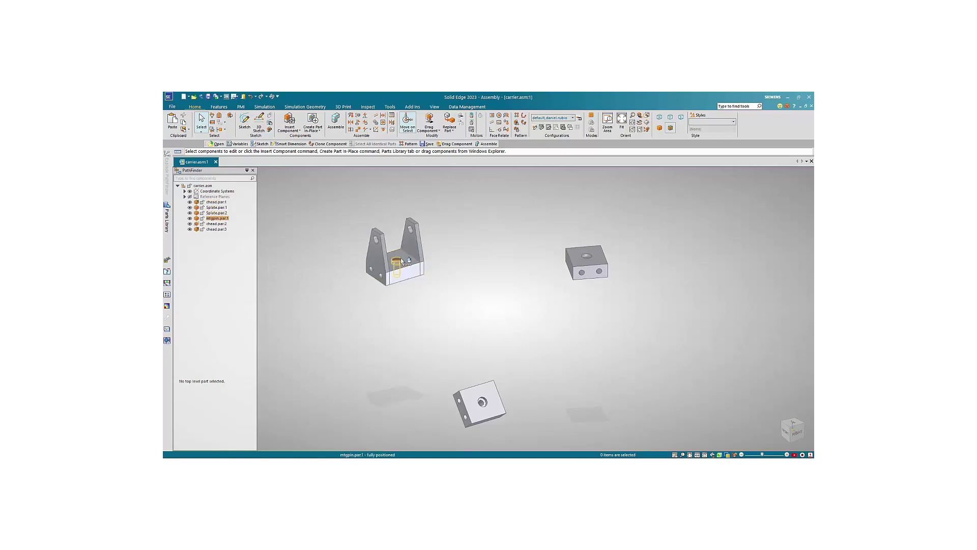
- Insert the bolt24x50.par component into the assembly beside the bracket
left_click(290, 121)
left_click_drag(247, 218, 337, 261)
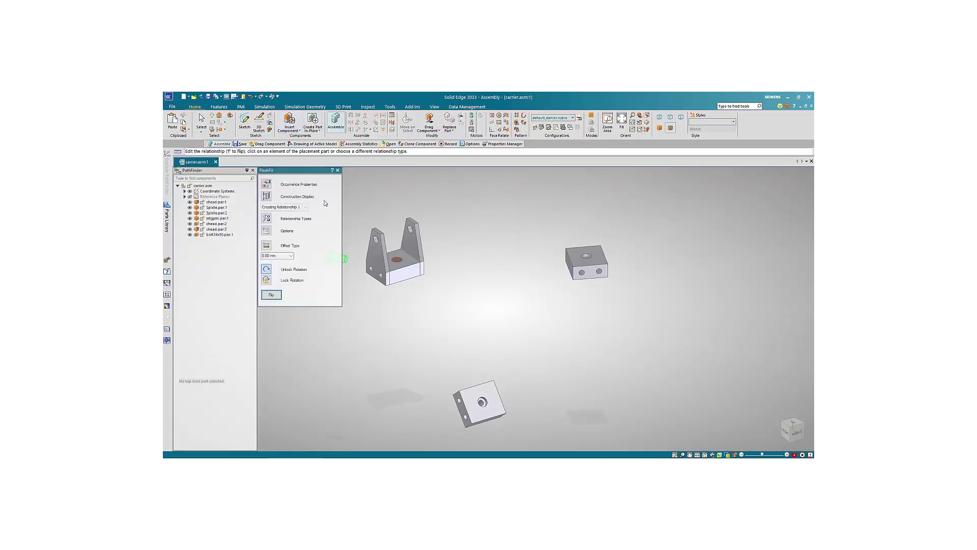
left_click_drag(310, 171, 258, 191)
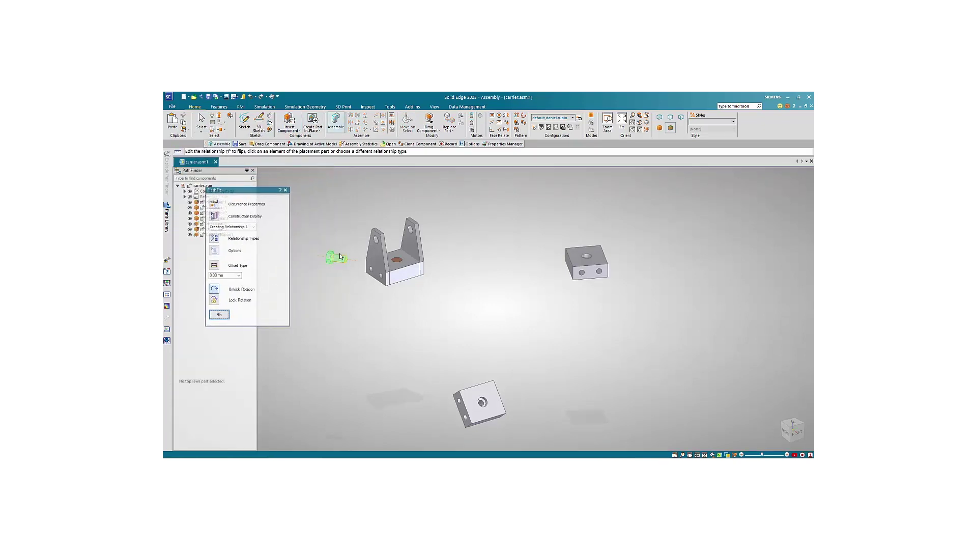
- Position the bolt in a lower hole of the near side plate by matching the bolt's Thread 1 edge to the hole
scroll(336, 256, "up", 3)
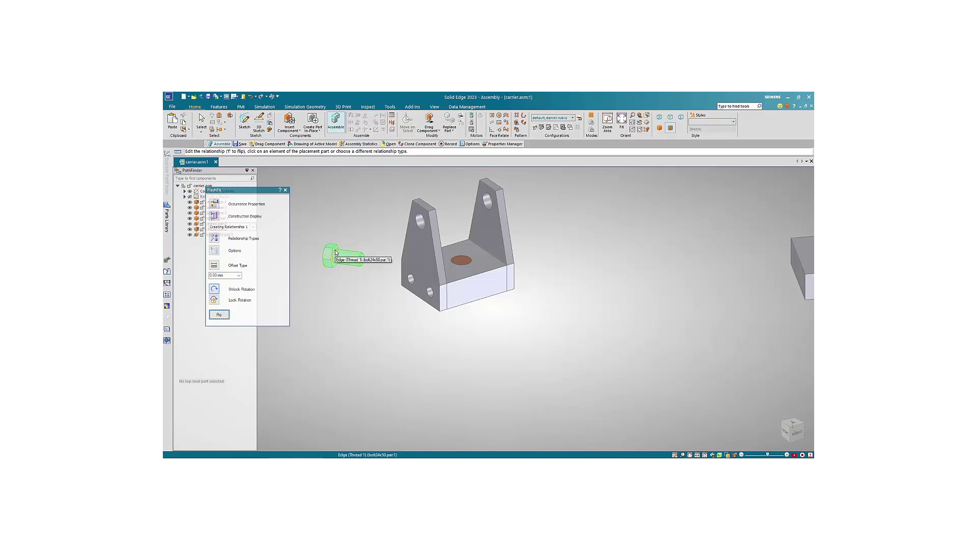
left_click(336, 252)
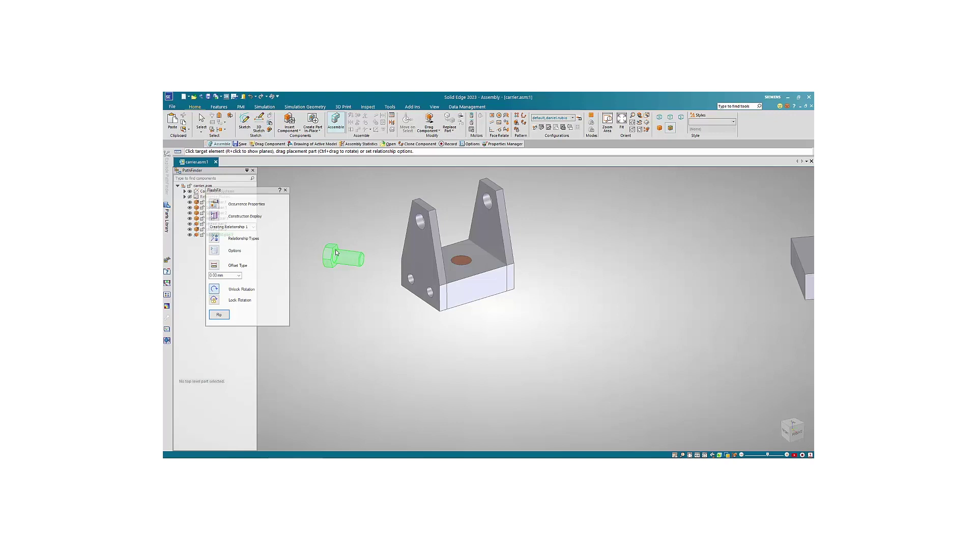
left_click(343, 301)
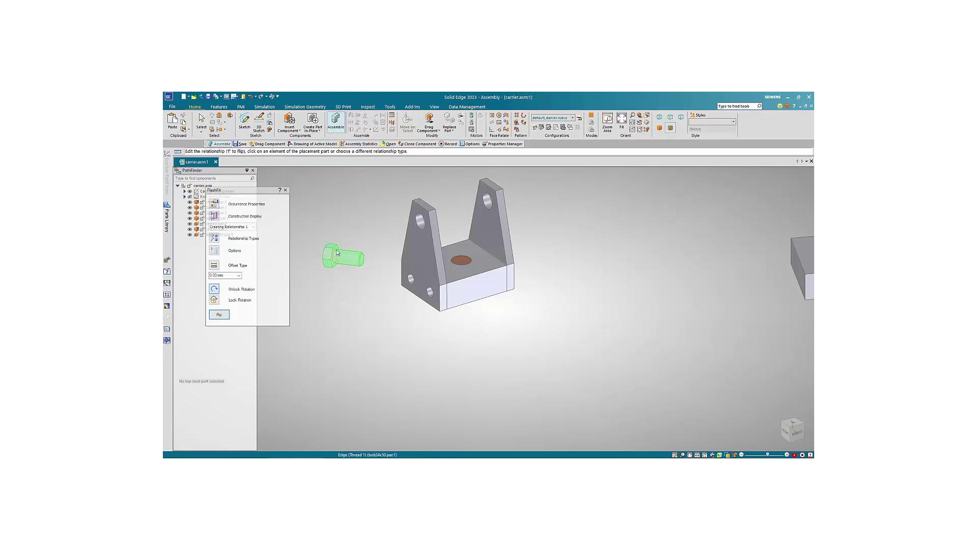
right_click(337, 251)
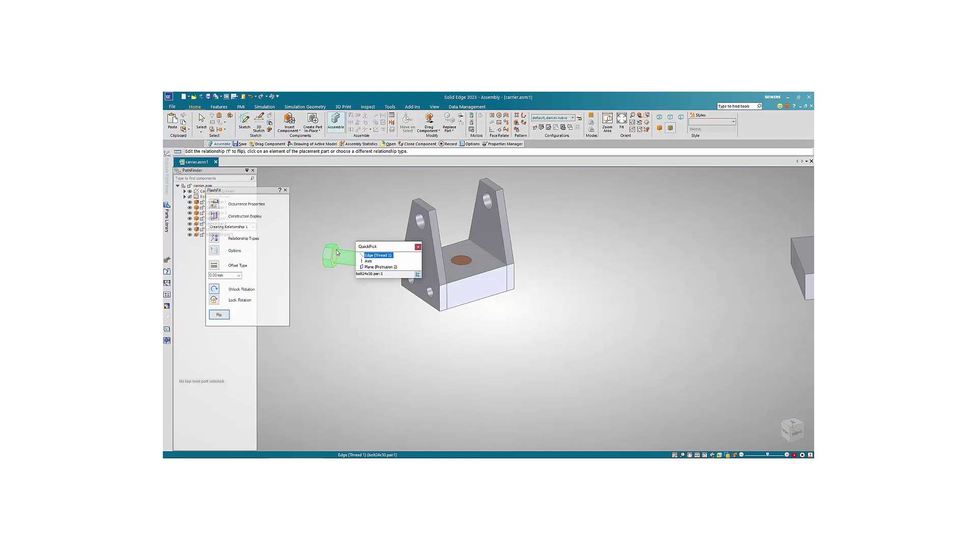
left_click(377, 256)
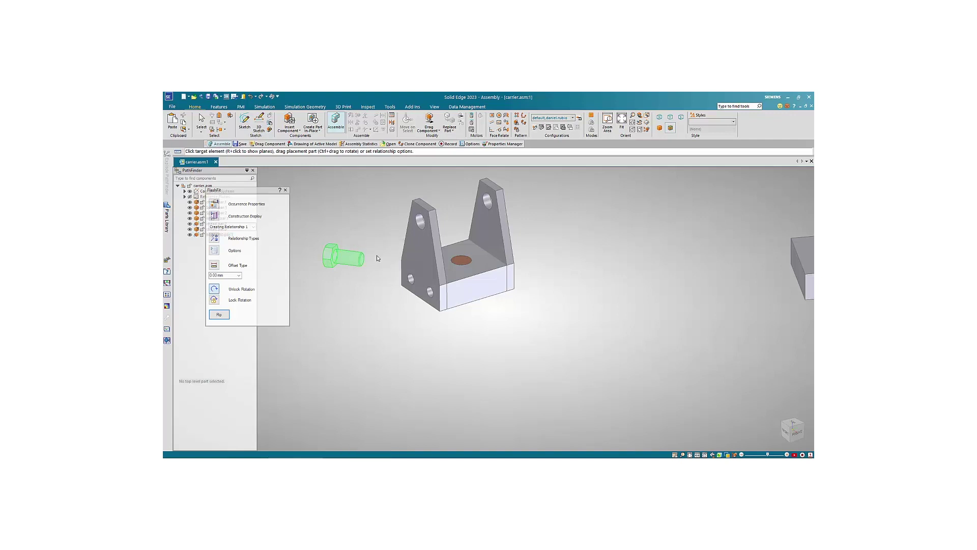
left_click(411, 277)
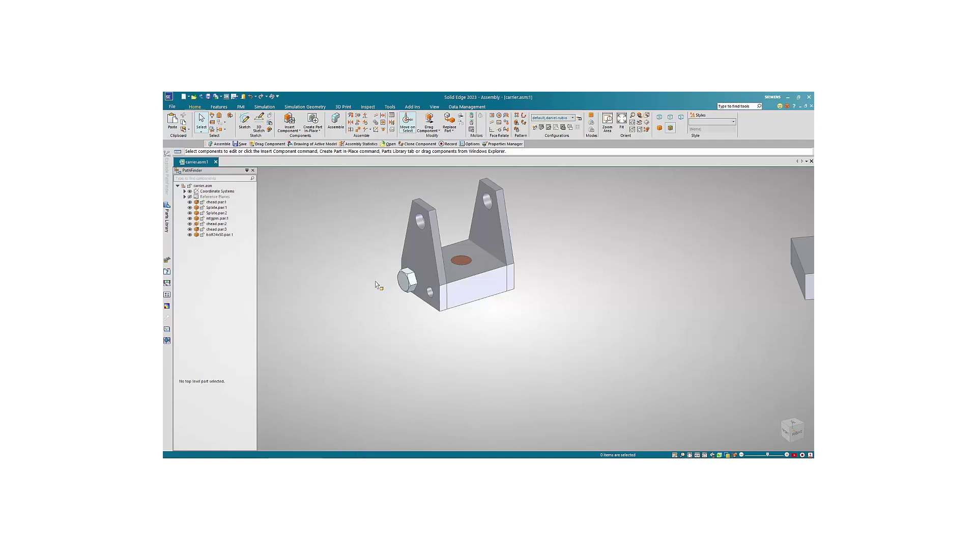
- Set up a Clone Component of the bolt, taking the side plate's face at the bolt's hole as reference geometry
scroll(379, 285, "down", 3)
scroll(401, 214, "down", 1)
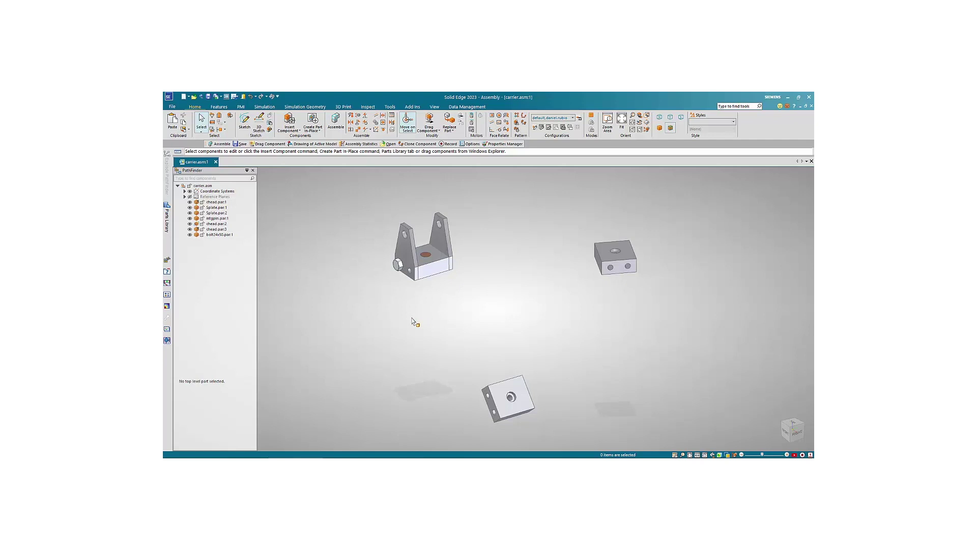
left_click(398, 264)
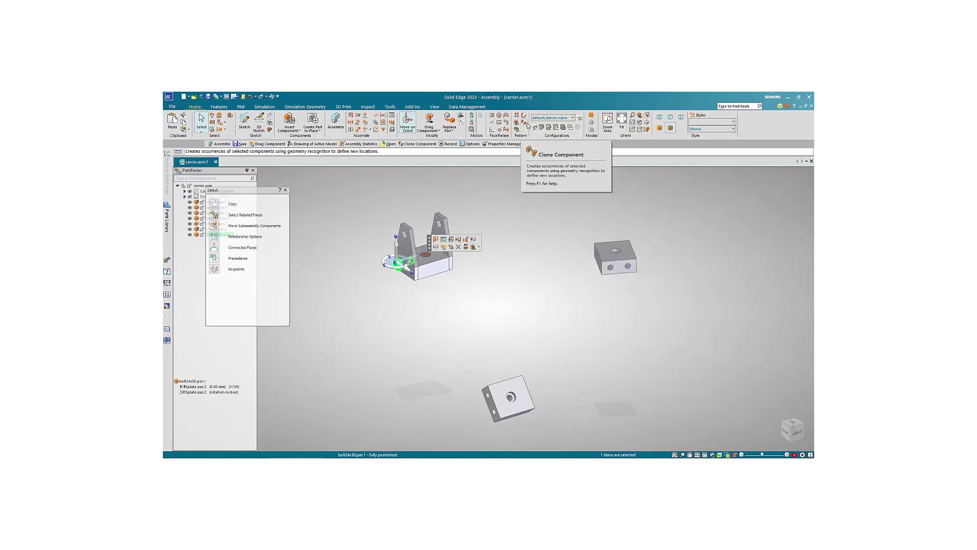
left_click(528, 126)
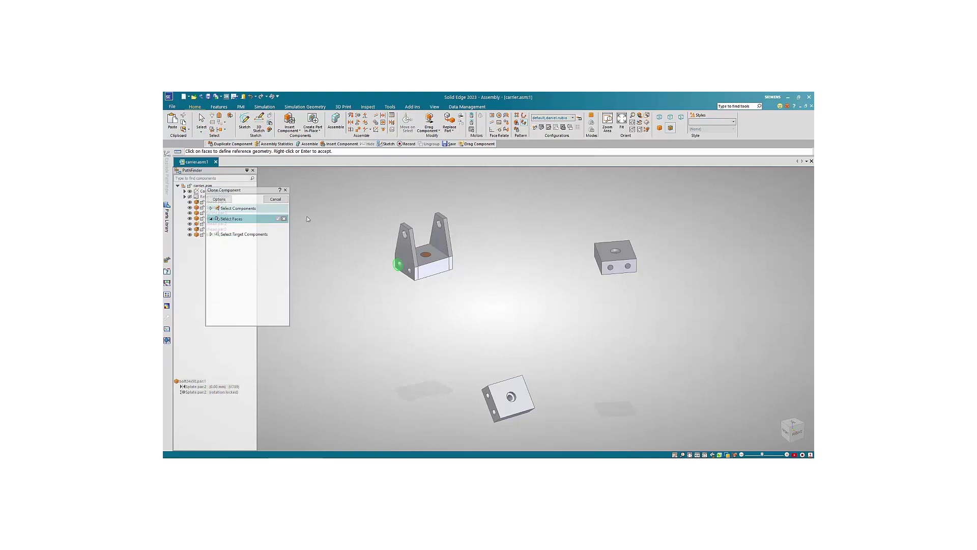
left_click_drag(260, 192, 312, 171)
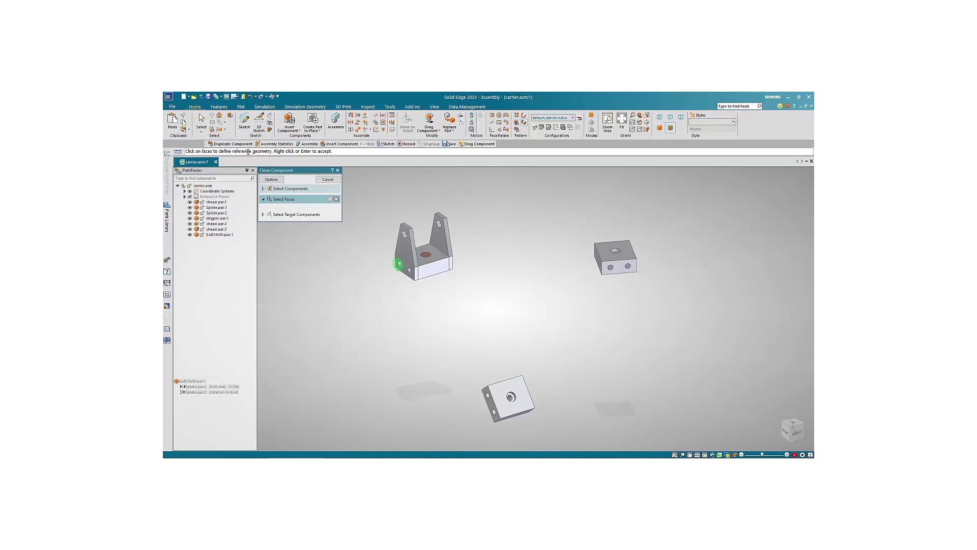
left_click(400, 266)
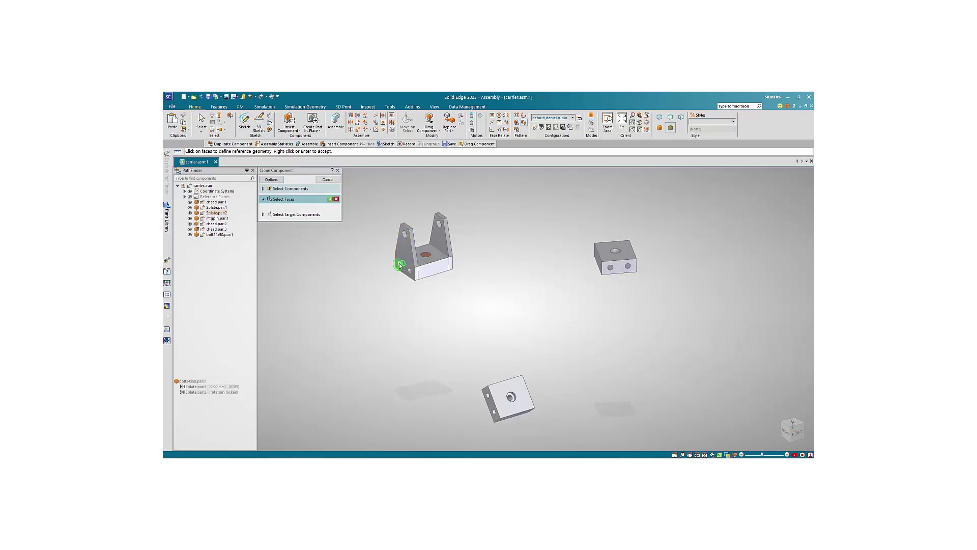
right_click(358, 264)
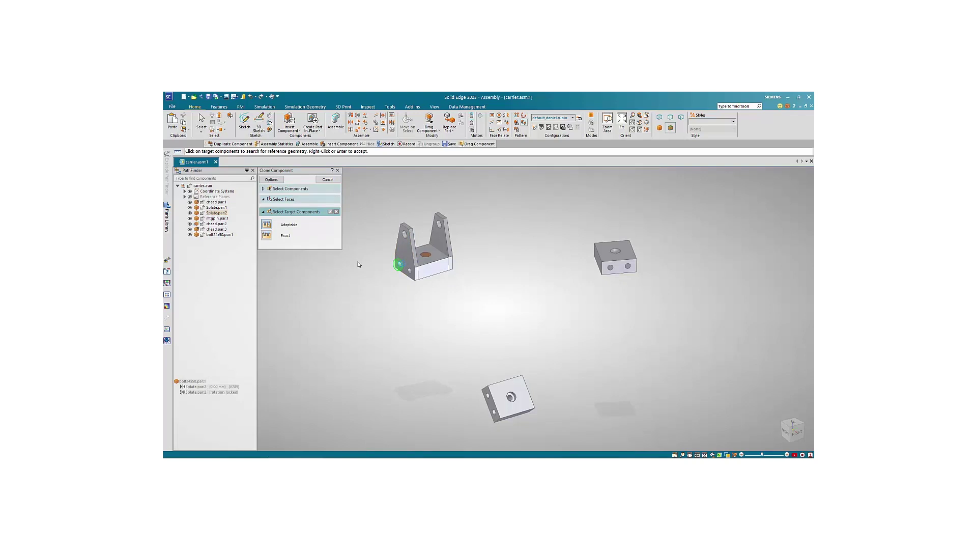
- Choose both side plates of the bracket as the clone's target components and accept them
left_click(410, 255)
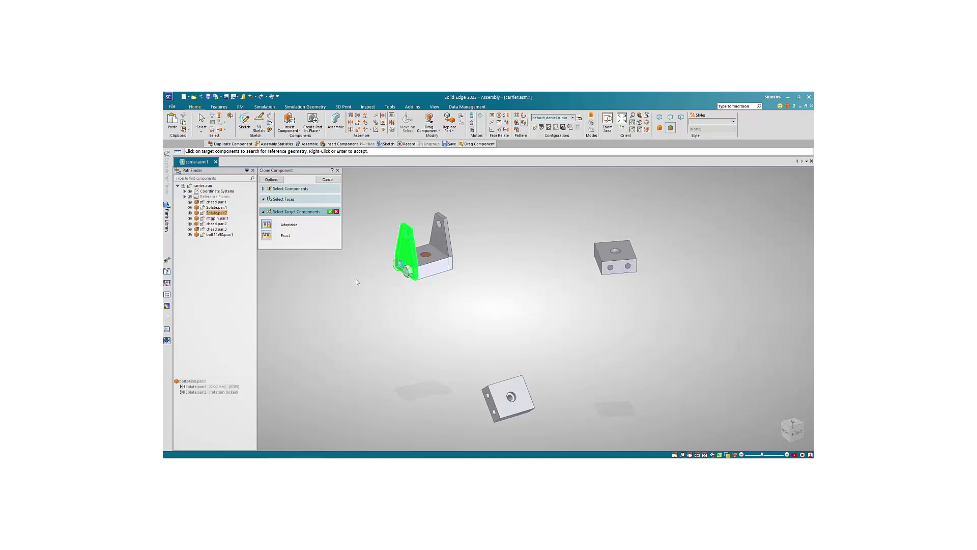
left_click(442, 243)
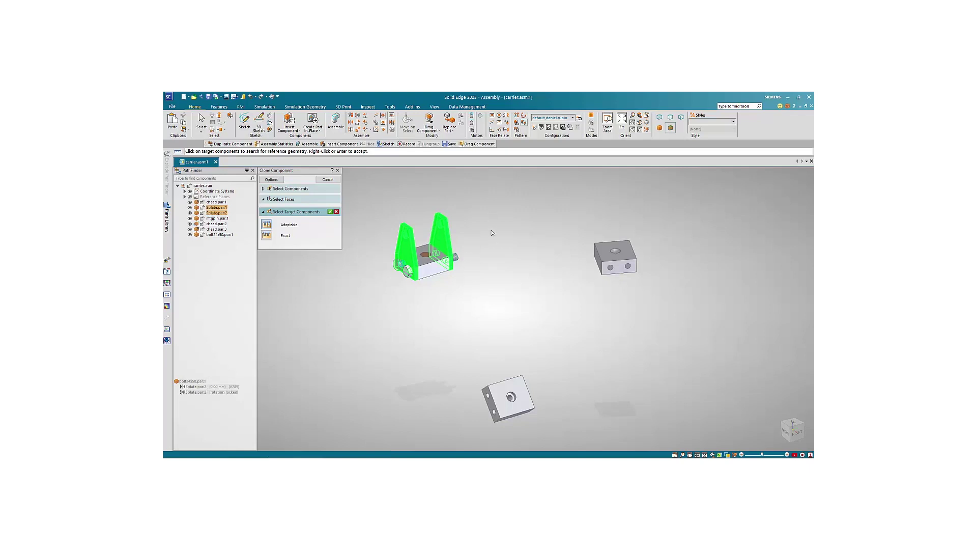
middle_click_drag(491, 248, 529, 231)
scroll(523, 234, "up", 5)
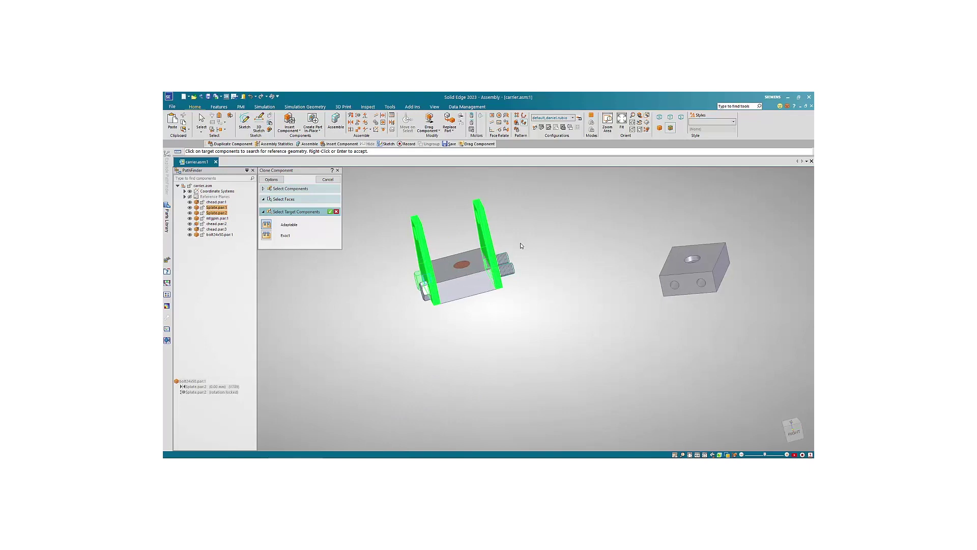
right_click(522, 246)
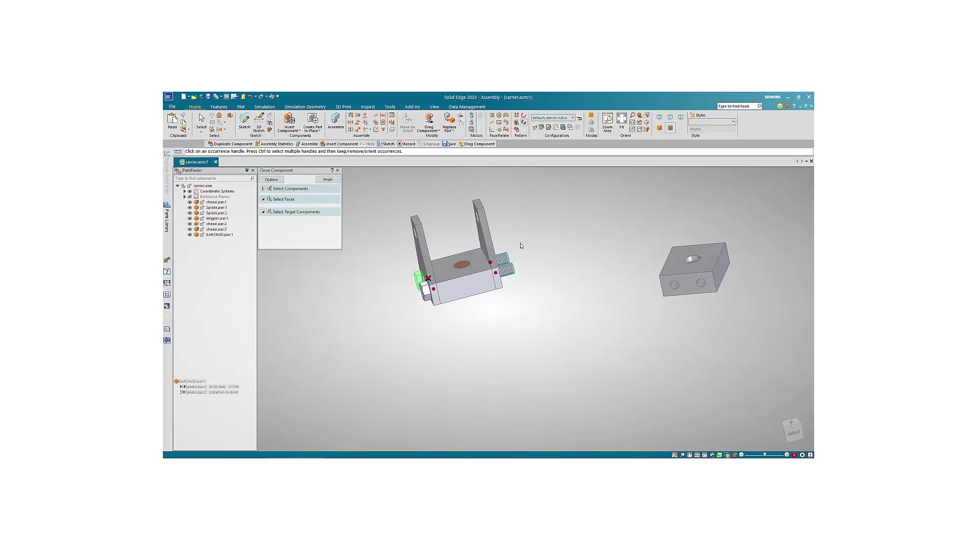
- Flip the two cloned bolts on the far side plate so their heads face outward, and finish the clone
left_click(490, 261)
left_click(516, 233)
left_click(515, 233)
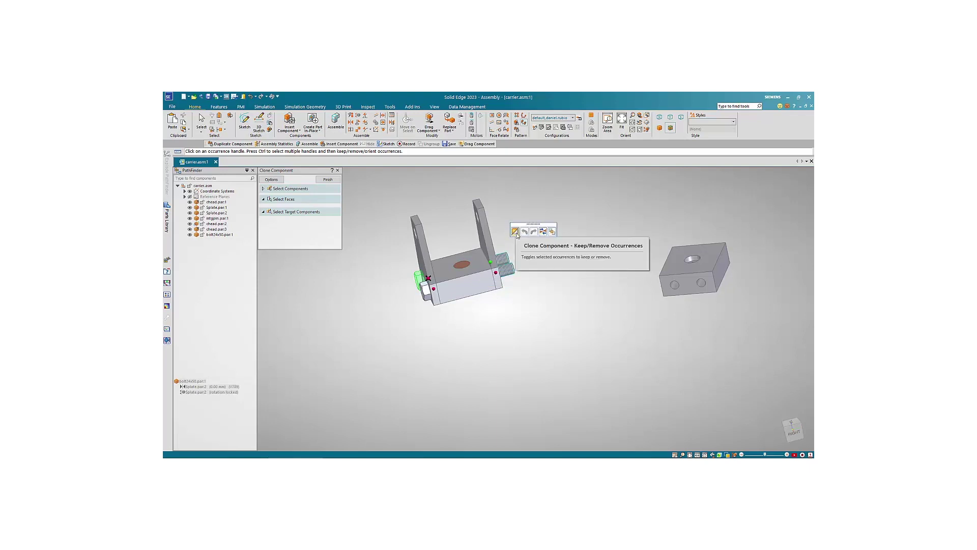
left_click(543, 233)
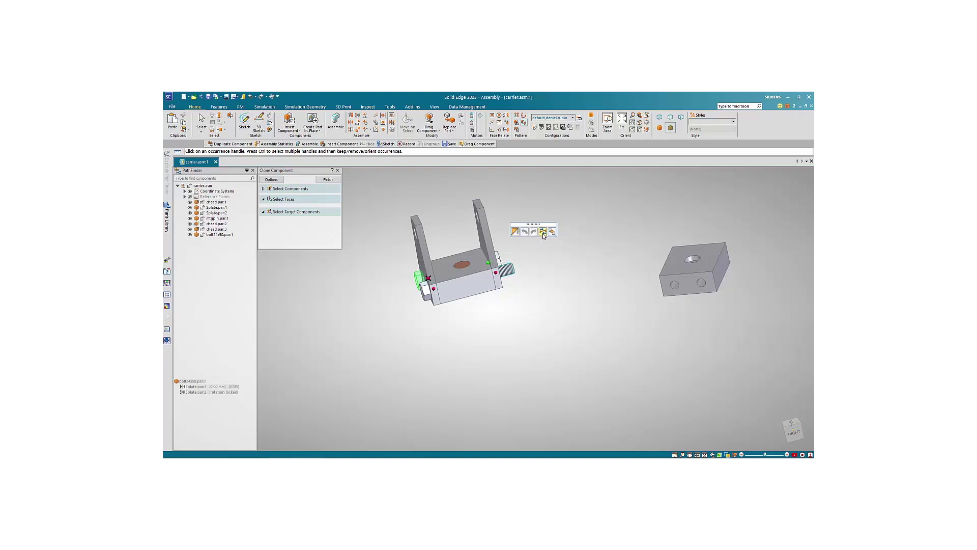
left_click(495, 274)
left_click(543, 231)
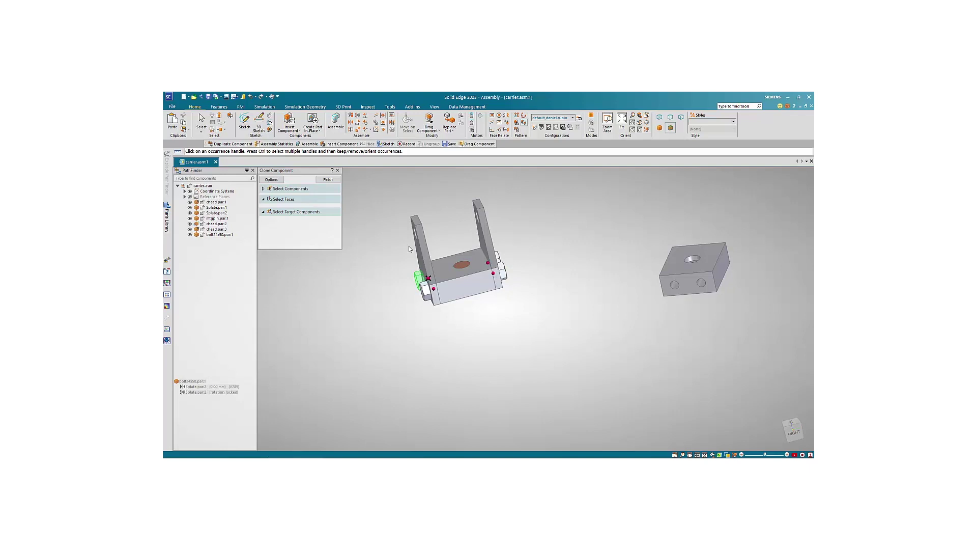
right_click(369, 302)
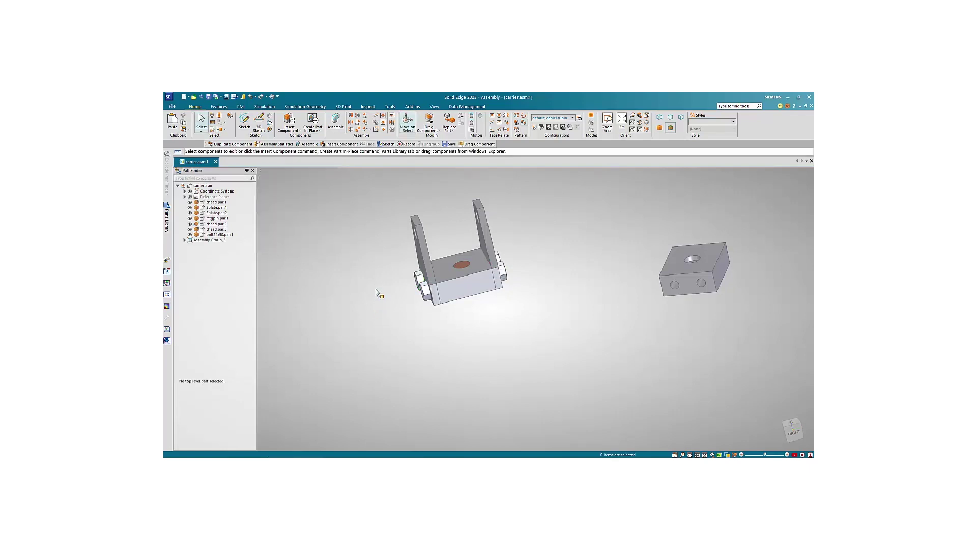
- Select both side plates, the two bolts on the near plate and the mounting pin of the completed bracket
scroll(375, 290, "down", 3)
middle_click_drag(436, 313, 467, 283)
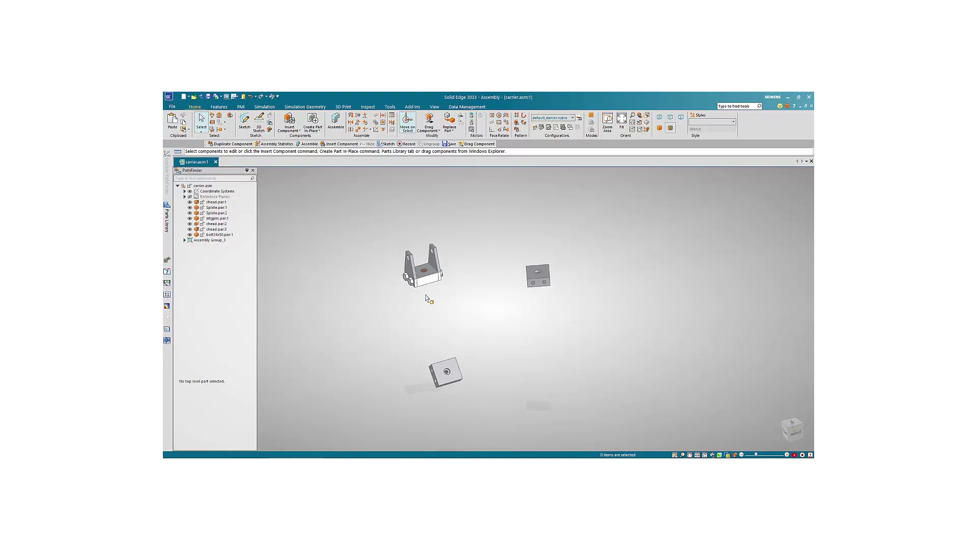
scroll(413, 294, "up", 2)
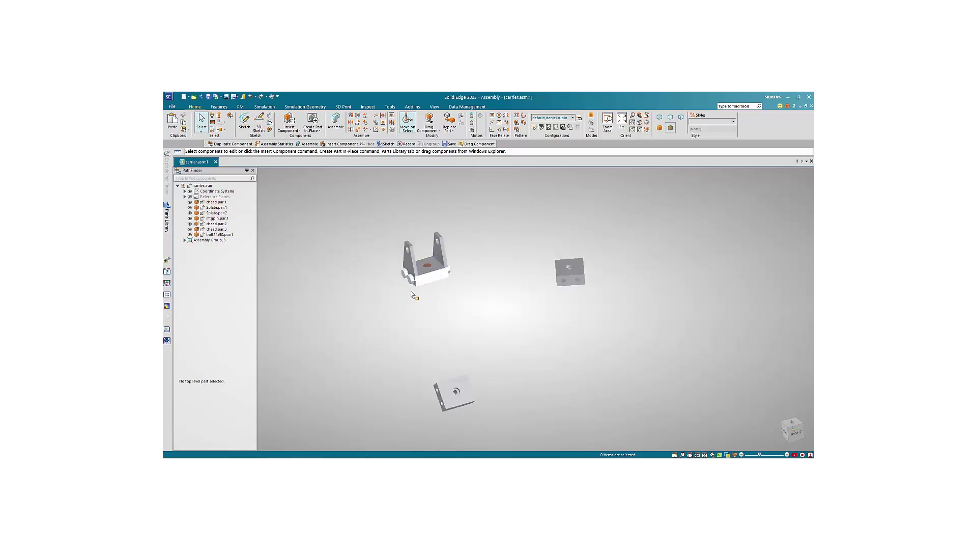
left_click(446, 260)
left_click(446, 259, "ctrl")
left_click(414, 284, "ctrl")
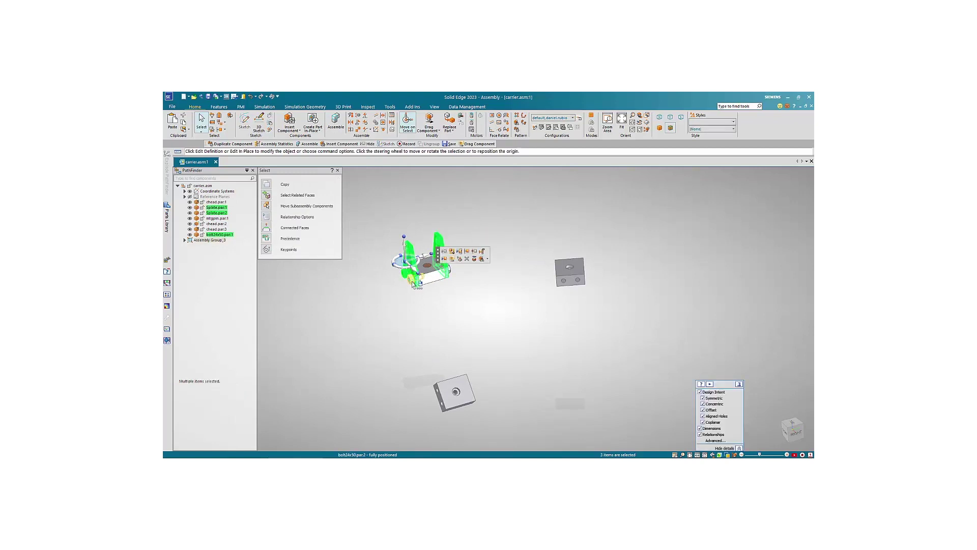
left_click(413, 283, "ctrl")
left_click(427, 265, "ctrl")
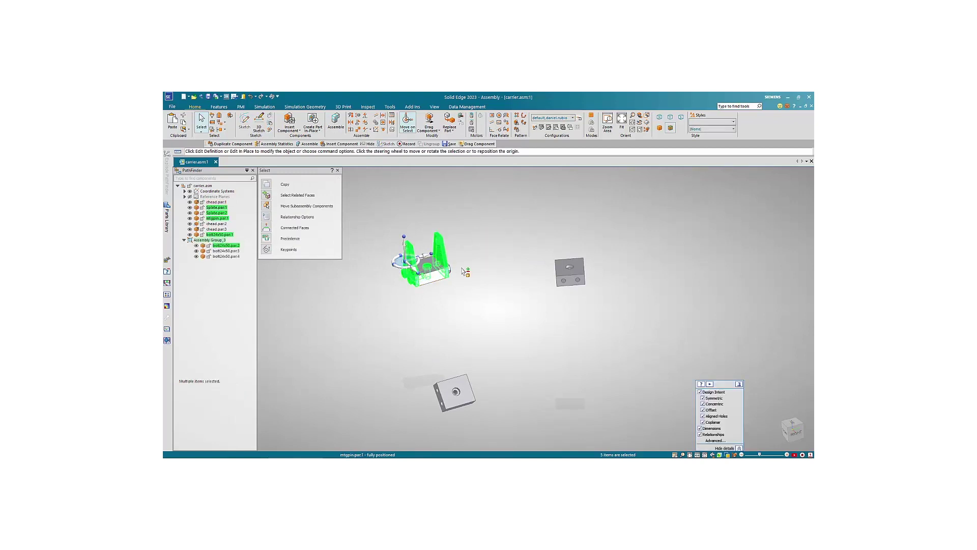
- Add the two bolts on the far side plate to the selection
middle_click_drag(466, 274, 506, 272)
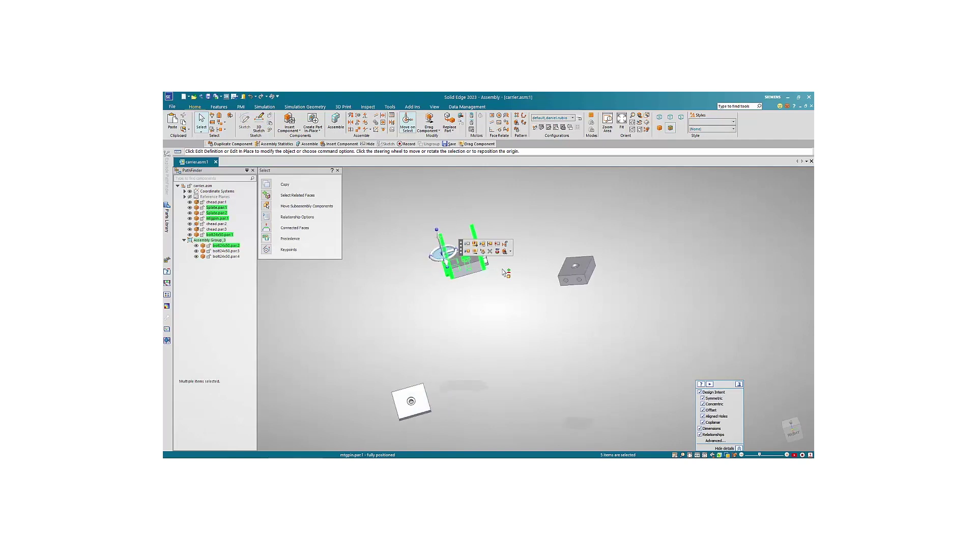
scroll(505, 272, "up", 2)
left_click(482, 252, "ctrl")
left_click(483, 257, "ctrl")
left_click(479, 248, "ctrl")
left_click(464, 252, "ctrl")
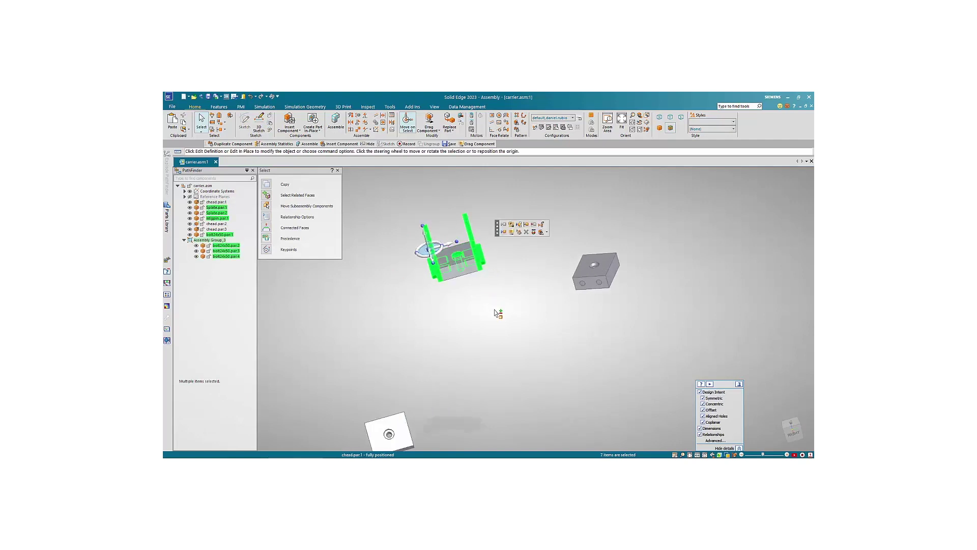
- Duplicate the selected components from the completed bracket's chead.par block to all its matching occurrences
middle_click_drag(484, 299, 476, 268)
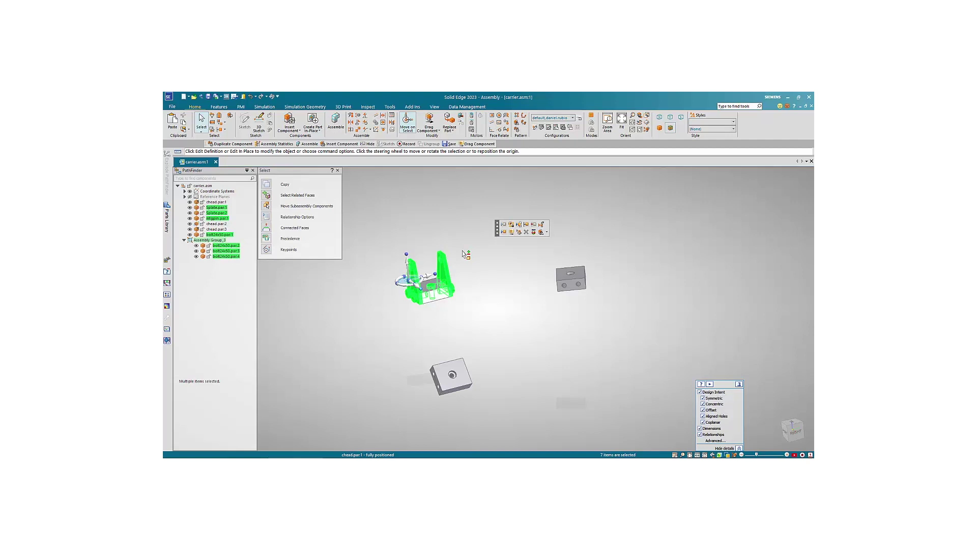
left_click(517, 132)
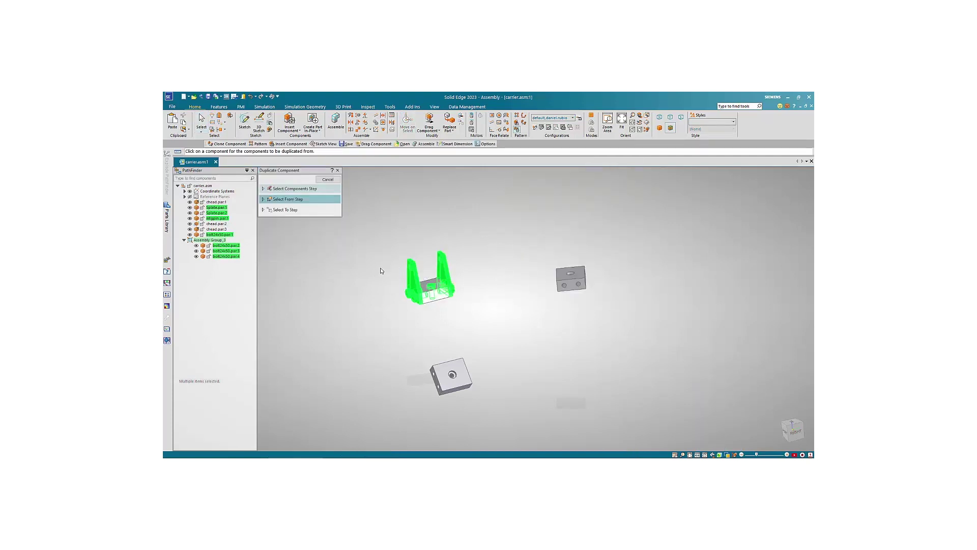
left_click(440, 299)
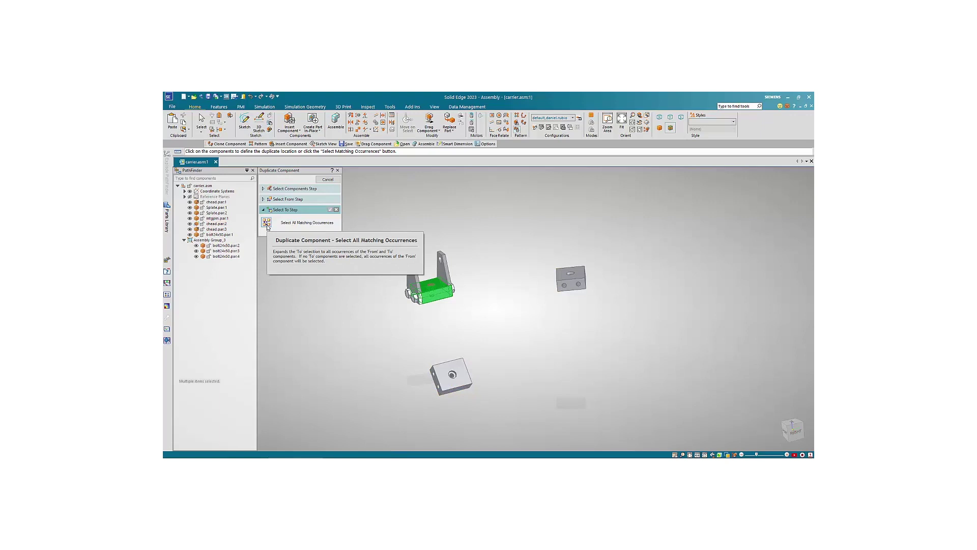
left_click(267, 224)
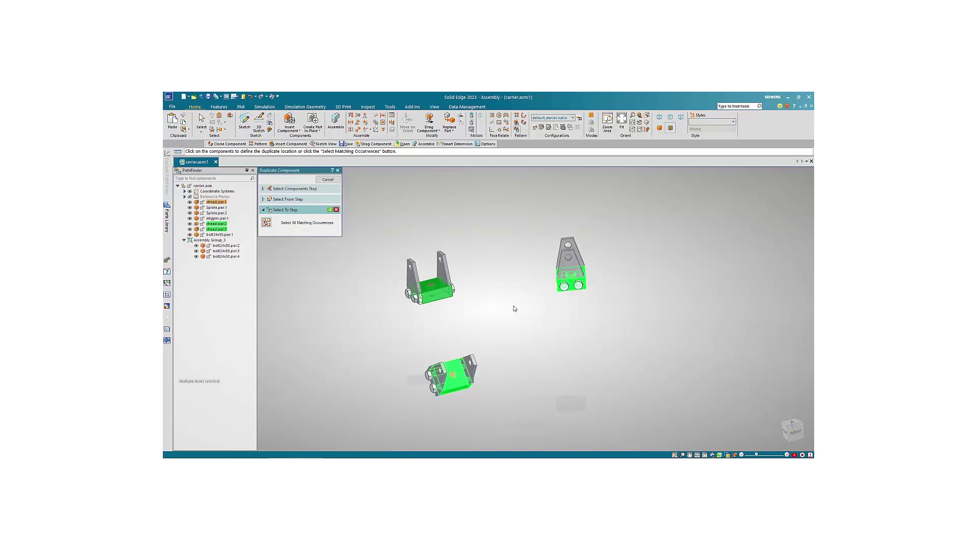
right_click(528, 319)
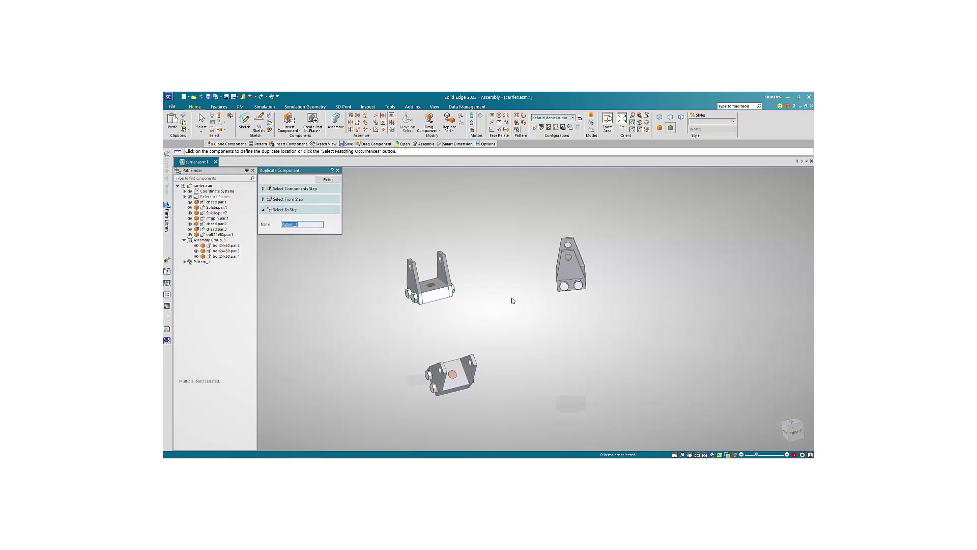
right_click(529, 306)
mouse_move(517, 305)
middle_mouse_down()
mouse_move(504, 303)
mouse_move(570, 299)
mouse_move(518, 303)
middle_mouse_up()
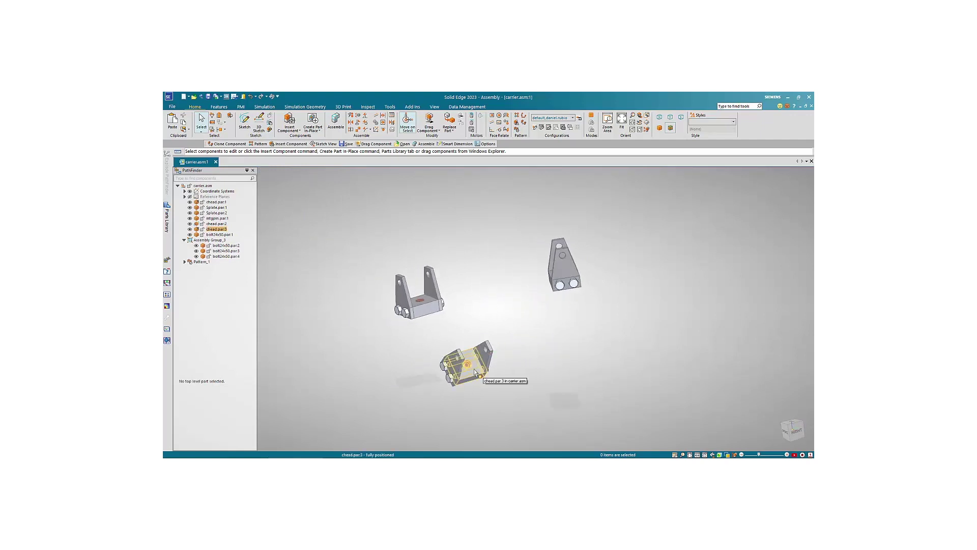
mouse_move(508, 286)
middle_mouse_down()
mouse_move(568, 299)
mouse_move(503, 302)
middle_mouse_up()
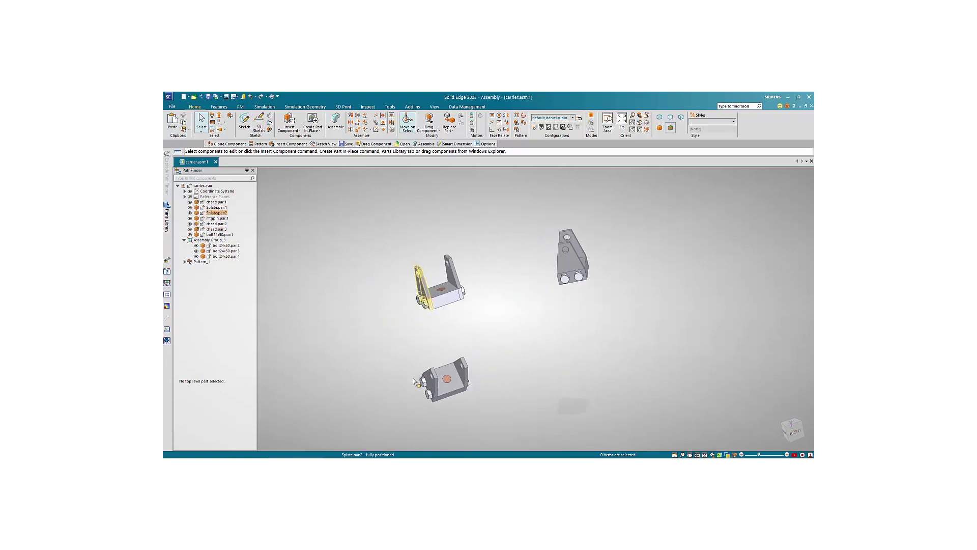
middle_click_drag(522, 310, 484, 321)
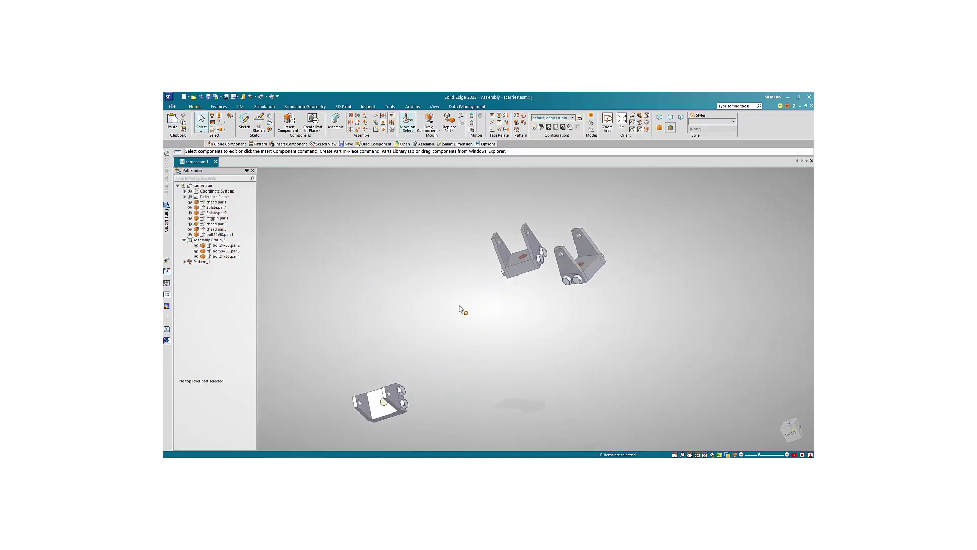
middle_click_drag(453, 323, 524, 311)
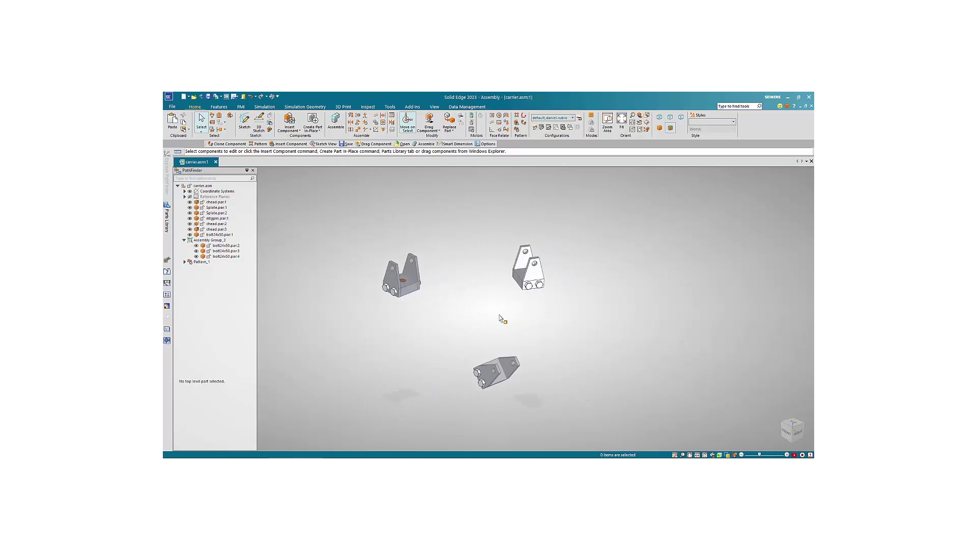